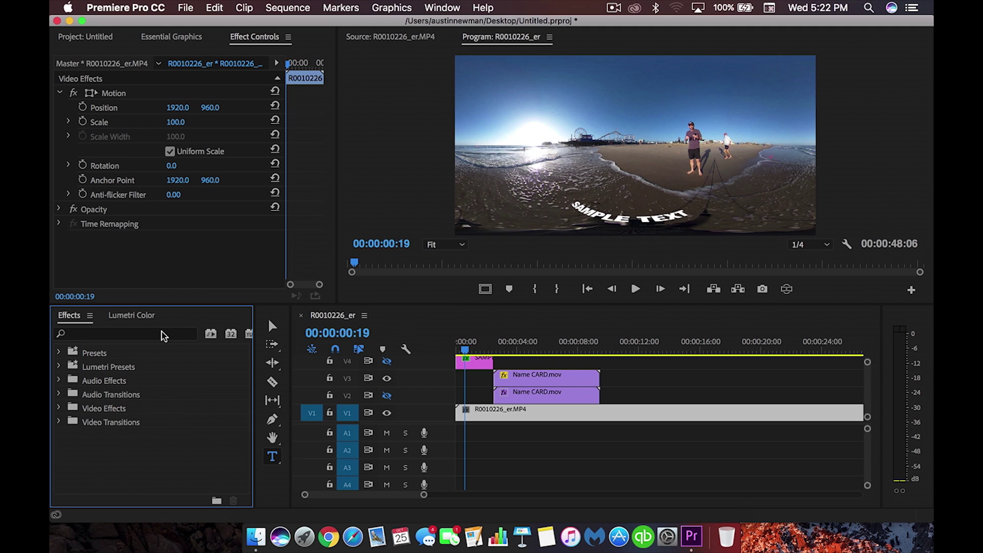
# Step: Search the effects for 'immer' and apply VR Plane to Sphere to the SAMPLE TEXT title clip
pyautogui.click(117, 333)
pyautogui.write('im')
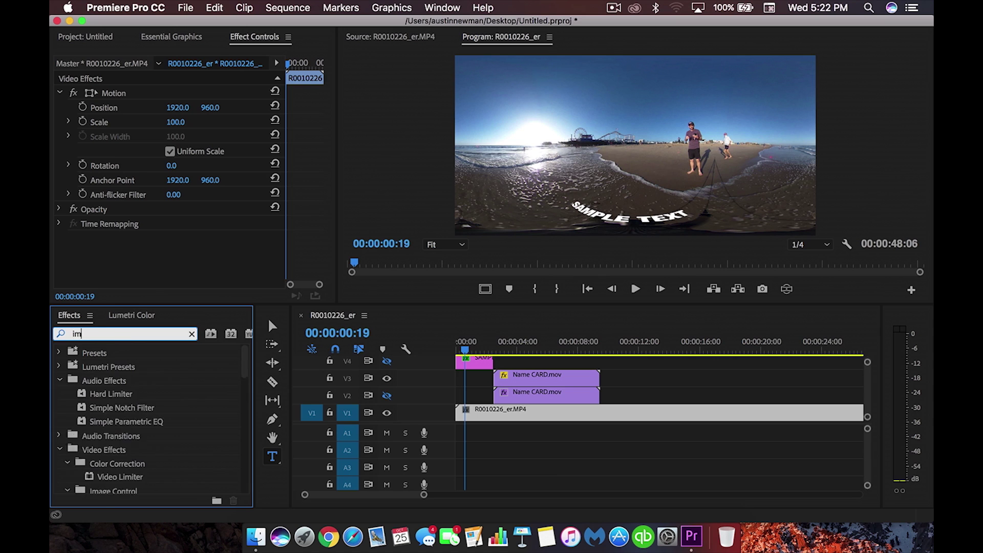
pyautogui.write('mersive')
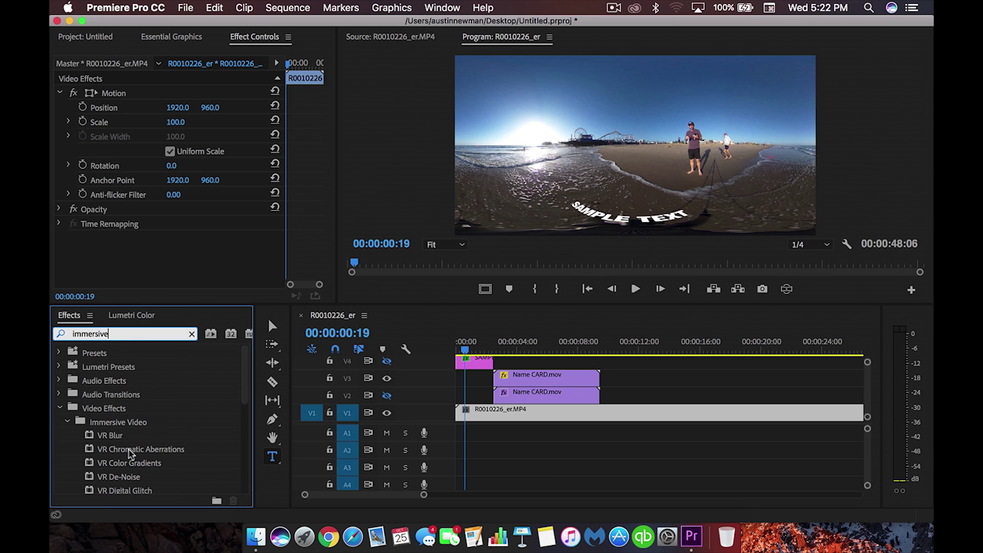
pyautogui.scroll(-5, 153, 441)
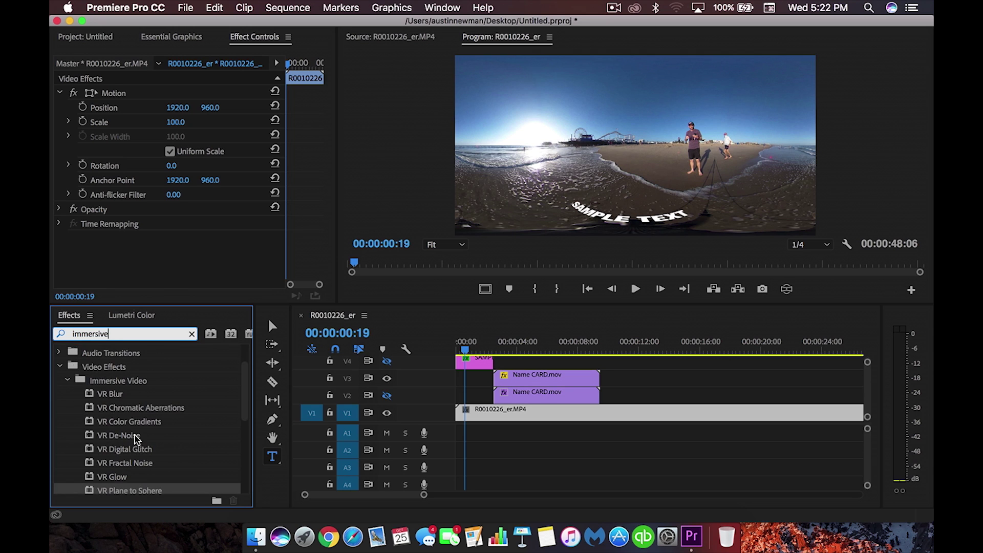
pyautogui.scroll(-1, 170, 444)
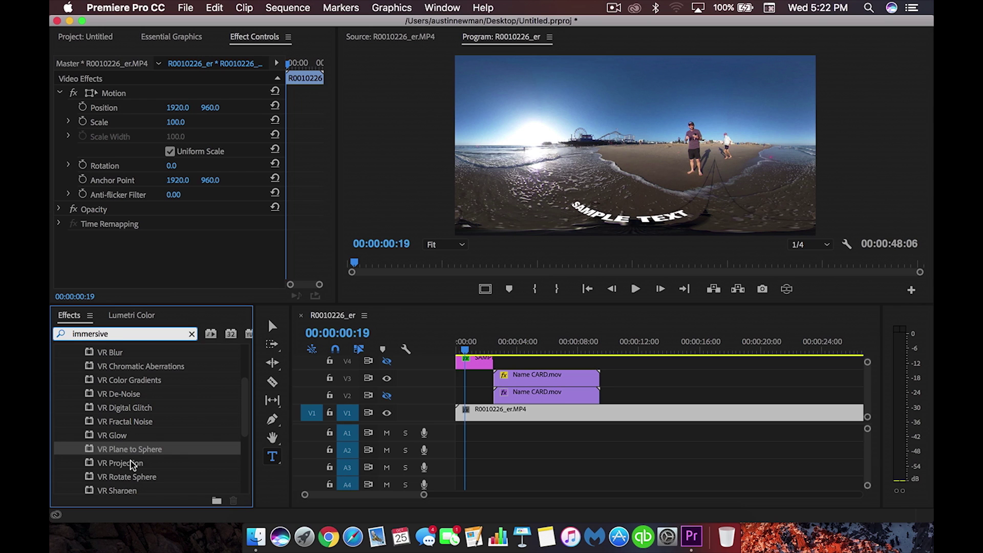
pyautogui.moveTo(88, 450); pyautogui.dragTo(539, 388)
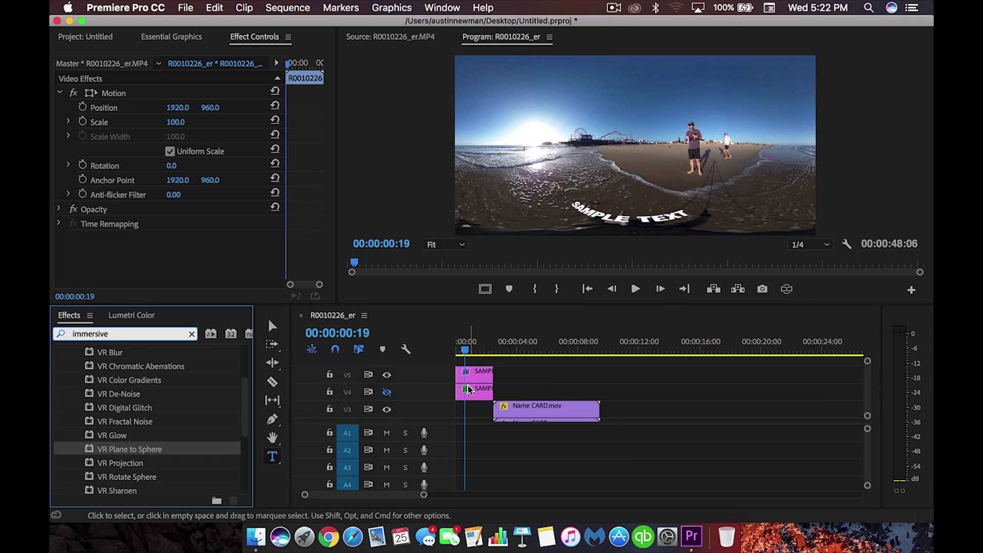
pyautogui.scroll(-1, 507, 399)
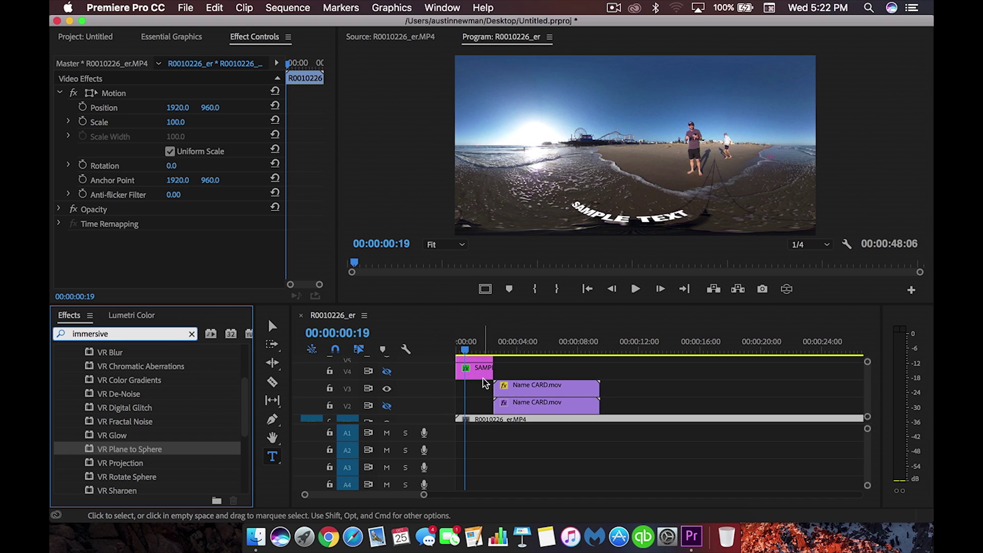
pyautogui.scroll(1, 523, 405)
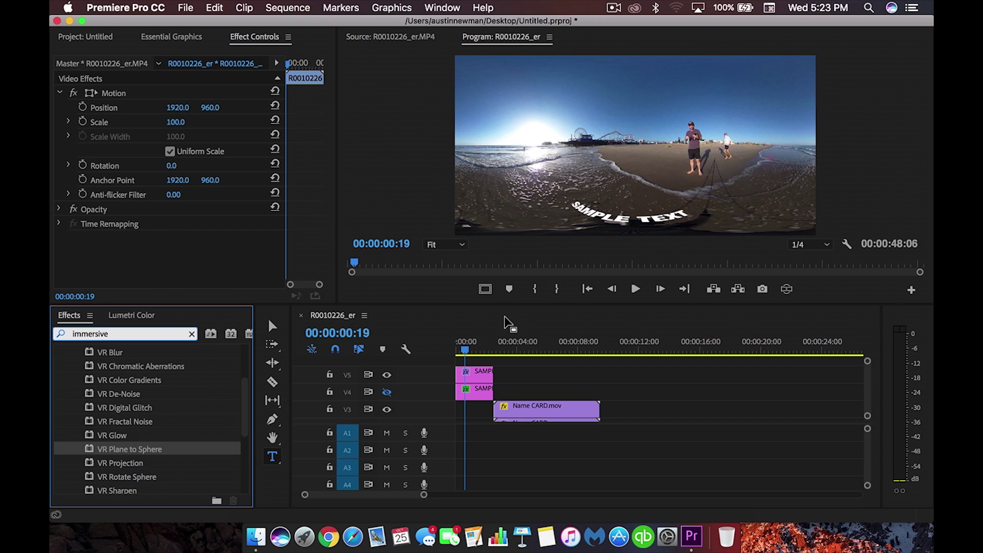
# Step: Select the V5 SAMPLE TEXT graphic and bring its VR Plane to Sphere settings (Scale 122°, Tilt 41°, Pan 4°) into view
pyautogui.click(475, 378)
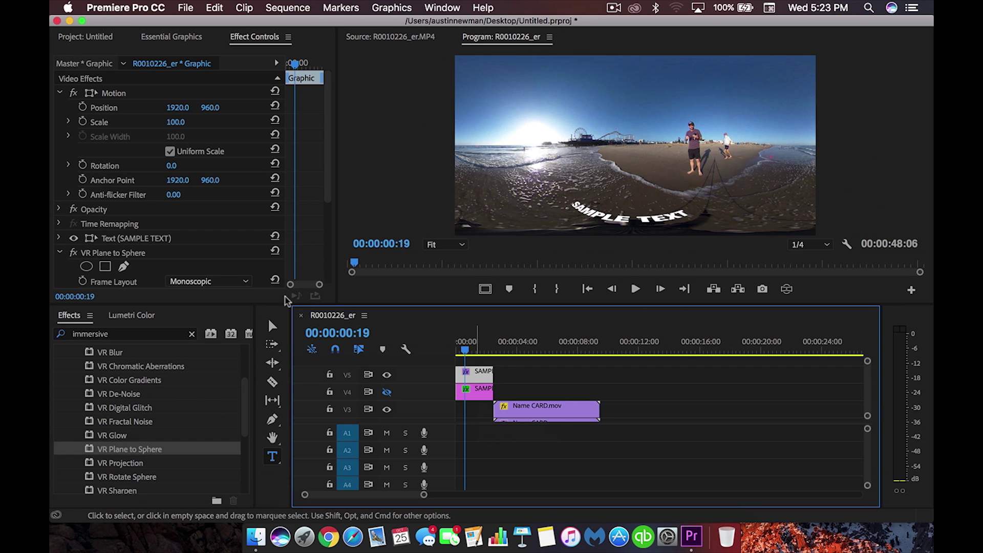
pyautogui.scroll(-3, 154, 262)
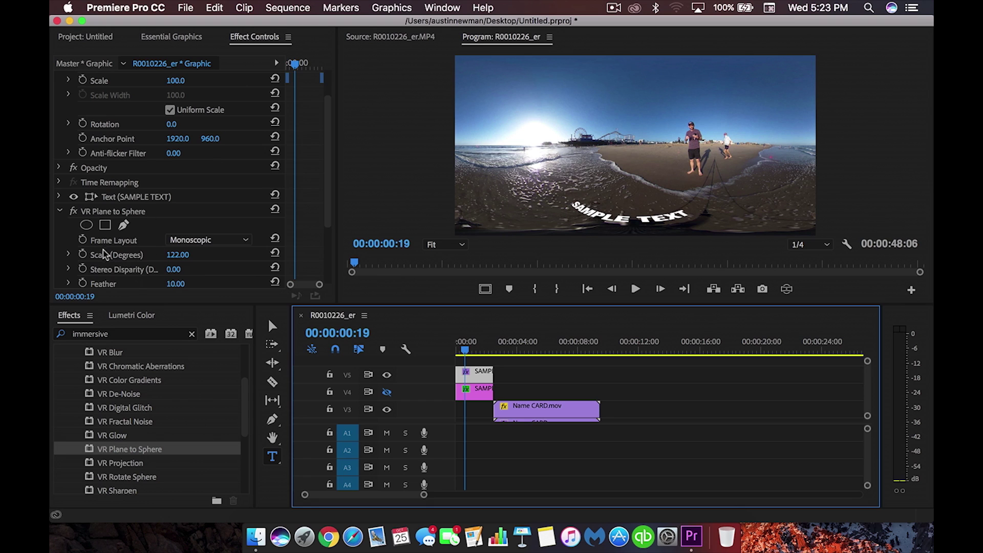
pyautogui.scroll(-2, 104, 252)
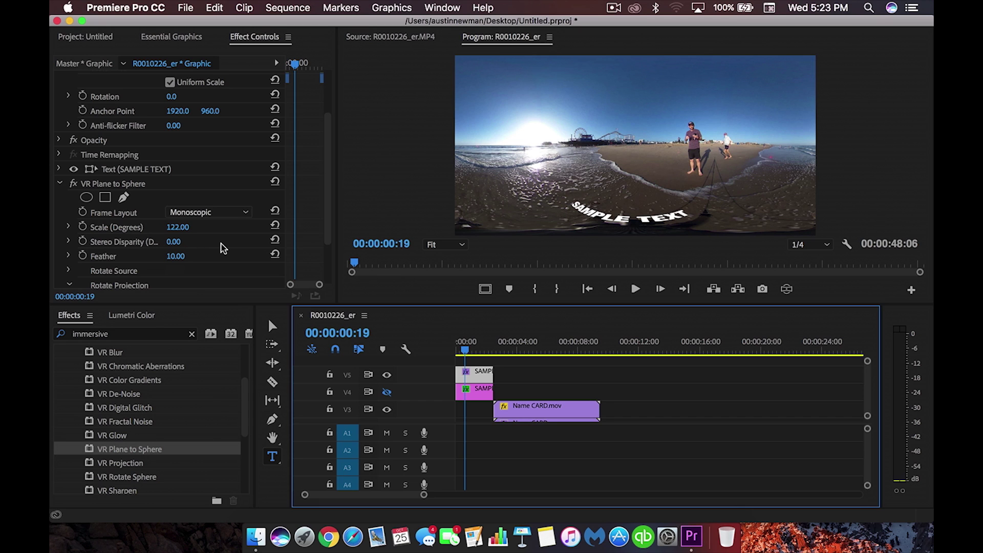
pyautogui.scroll(-1, 137, 266)
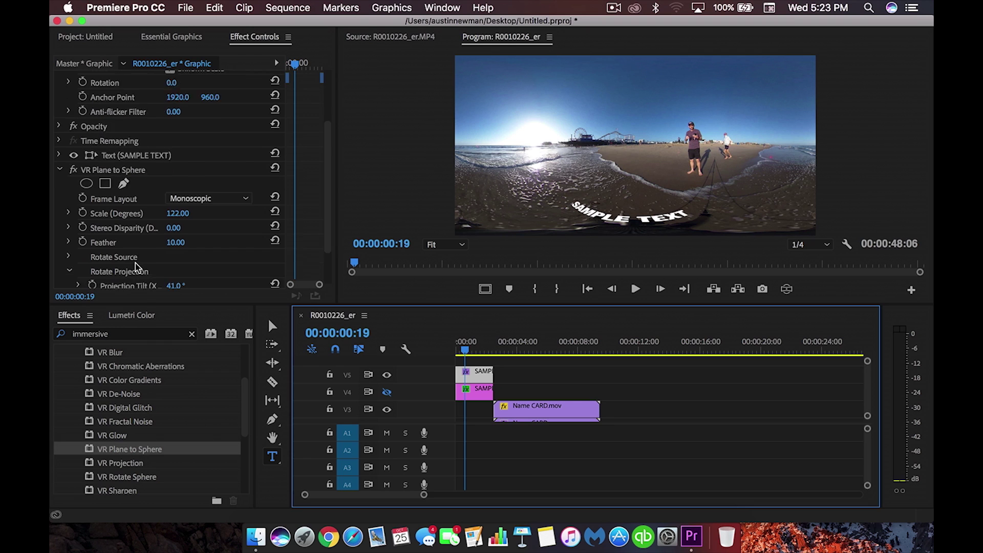
pyautogui.scroll(-3, 136, 266)
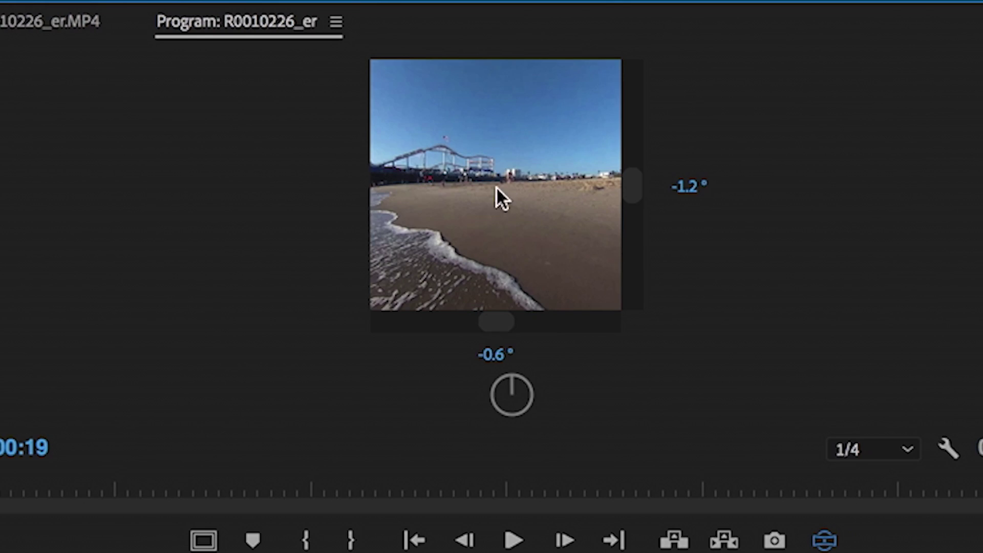
pyautogui.moveTo(496, 188); pyautogui.dragTo(469, 122)
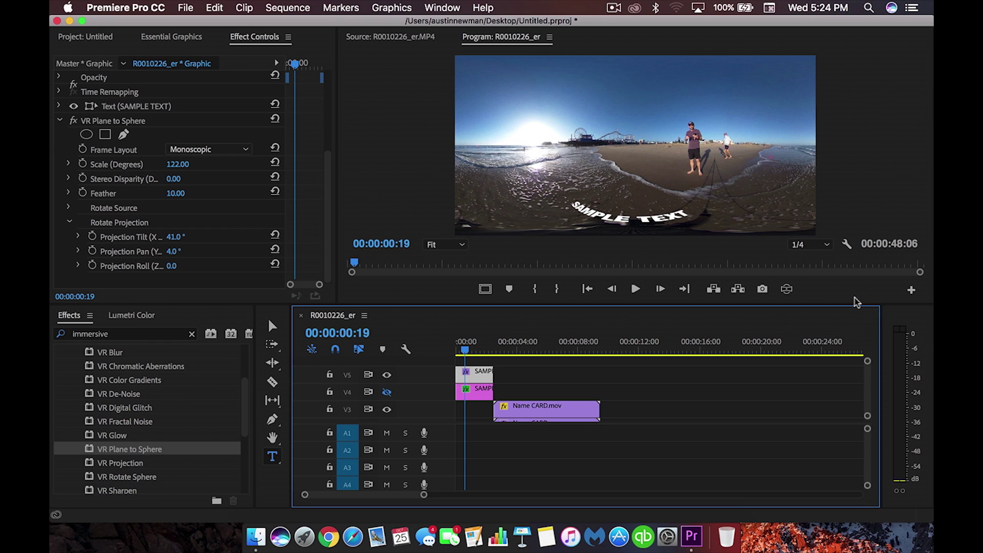
pyautogui.click(911, 292)
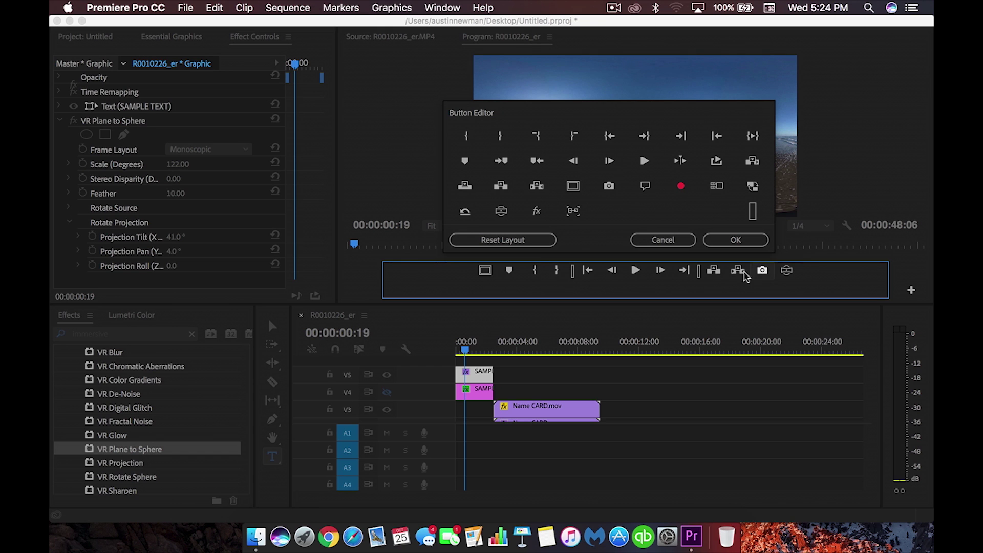
pyautogui.click(729, 241)
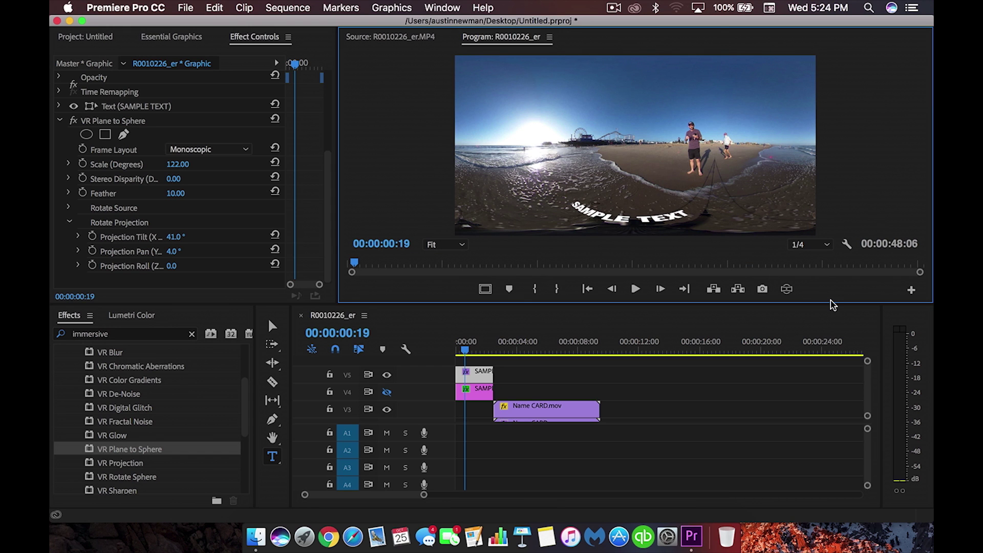
pyautogui.click(786, 290)
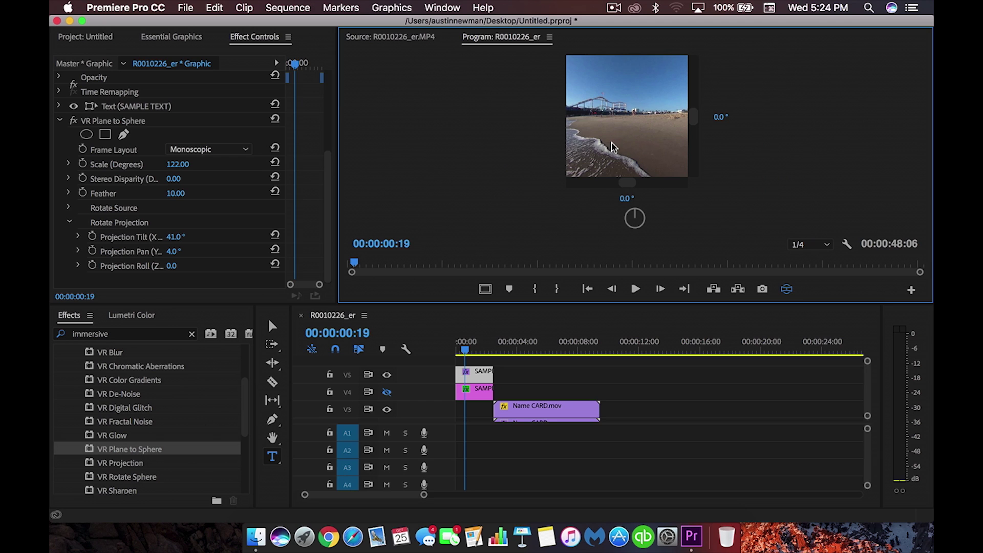
# Step: Tilt the 360 view down to SAMPLE TEXT, then return to the flat 360 frame
pyautogui.moveTo(614, 146); pyautogui.dragTo(616, 91)
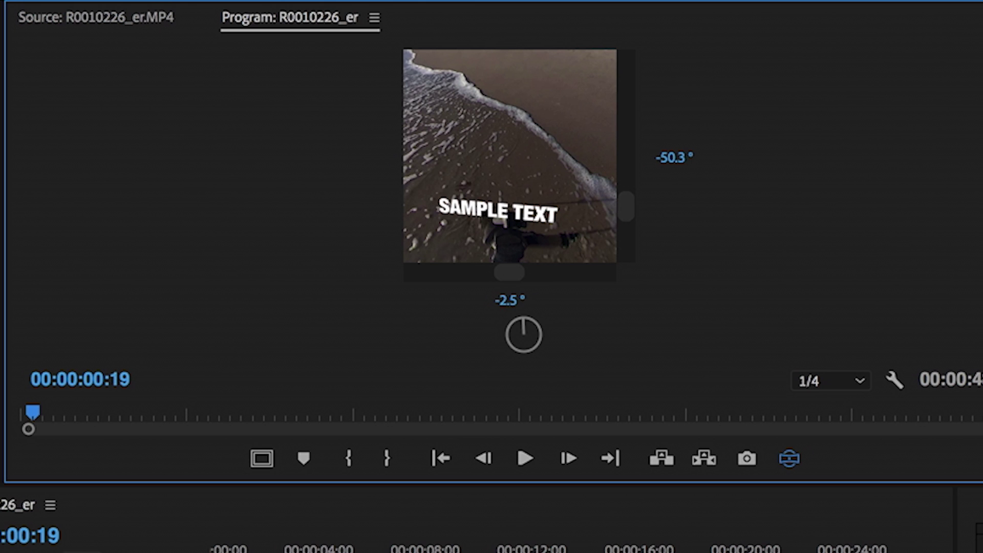
pyautogui.hotkey('shift', '3')
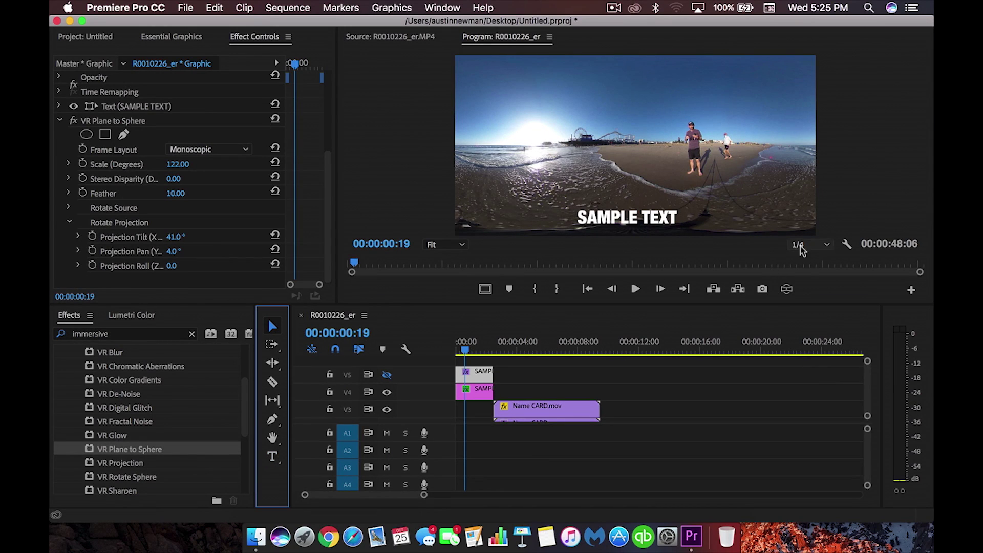
pyautogui.click(786, 288)
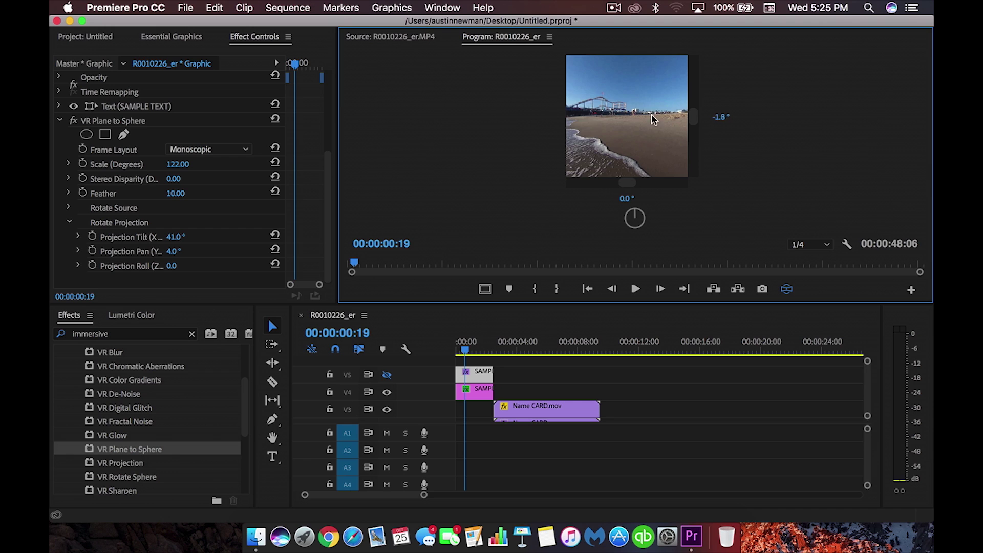
pyautogui.moveTo(653, 119); pyautogui.dragTo(655, 77)
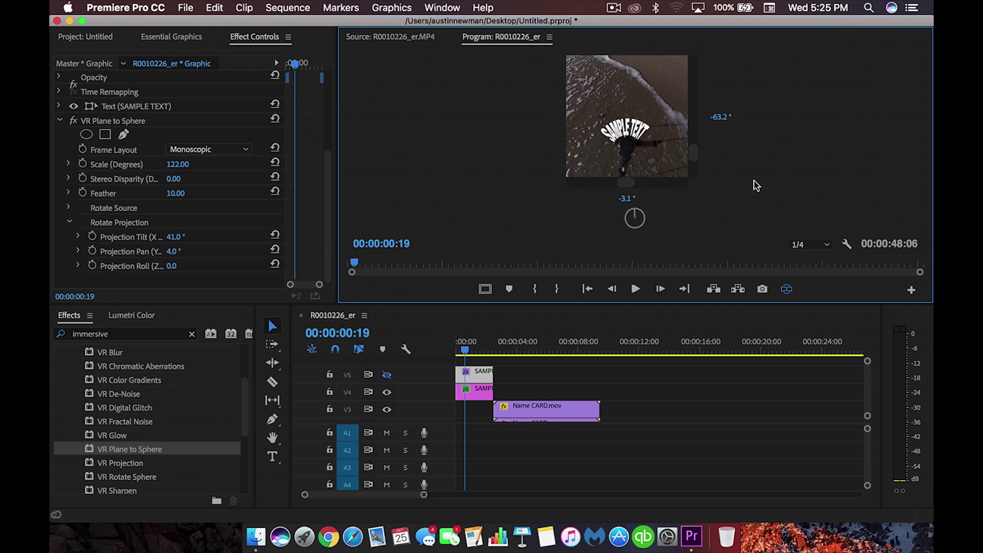
pyautogui.click(786, 288)
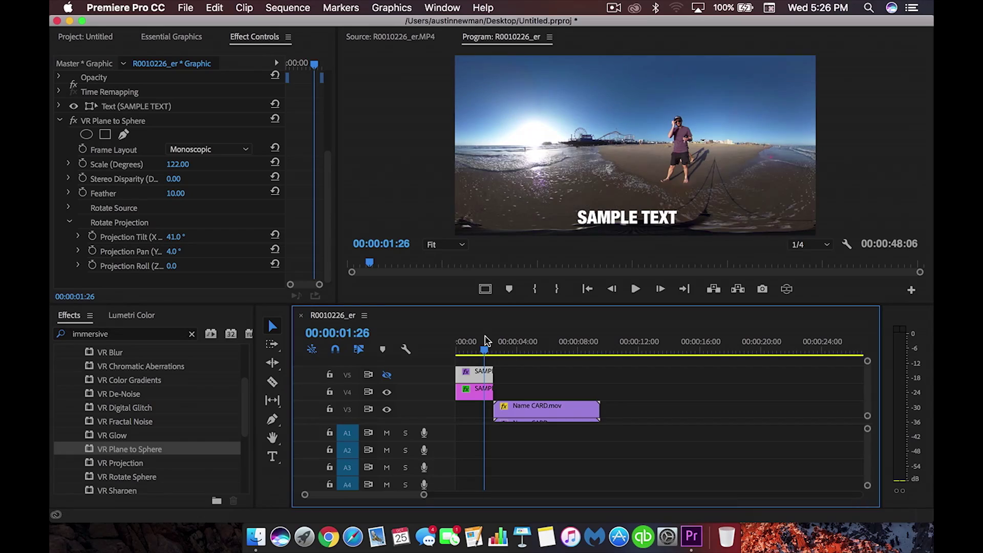
# Step: Play the sequence and stop at 00:00:04:16, where the flat name card appears
pyautogui.press('space')
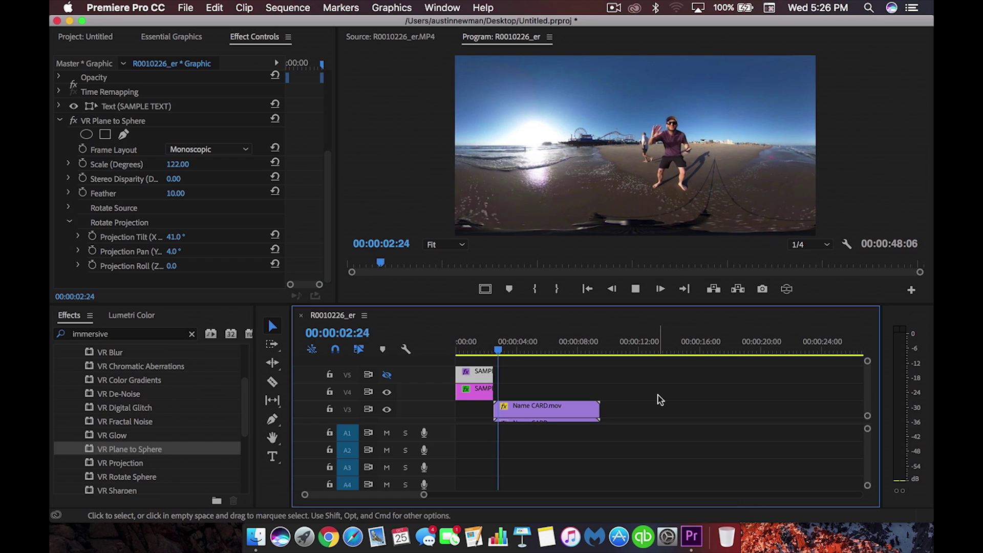
pyautogui.press('space')
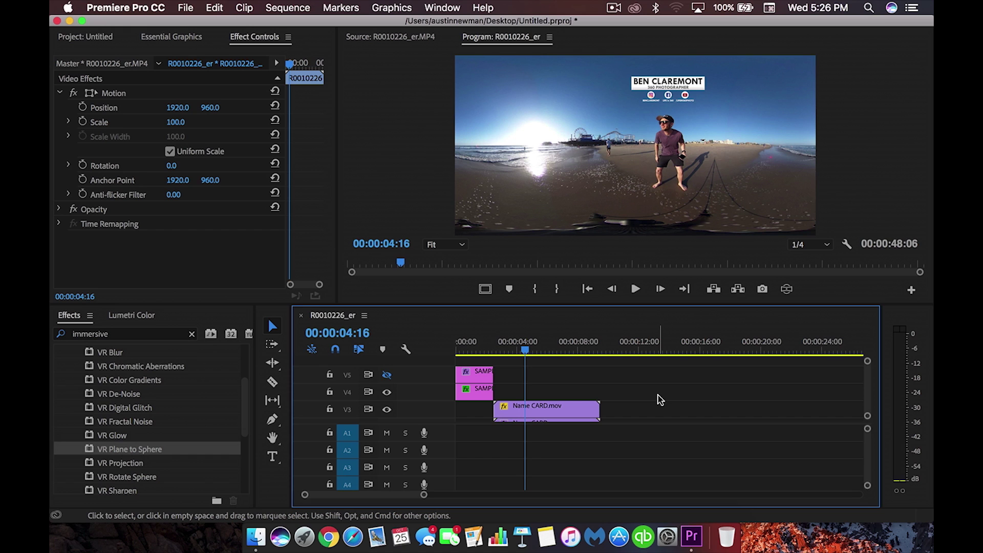
pyautogui.click(786, 289)
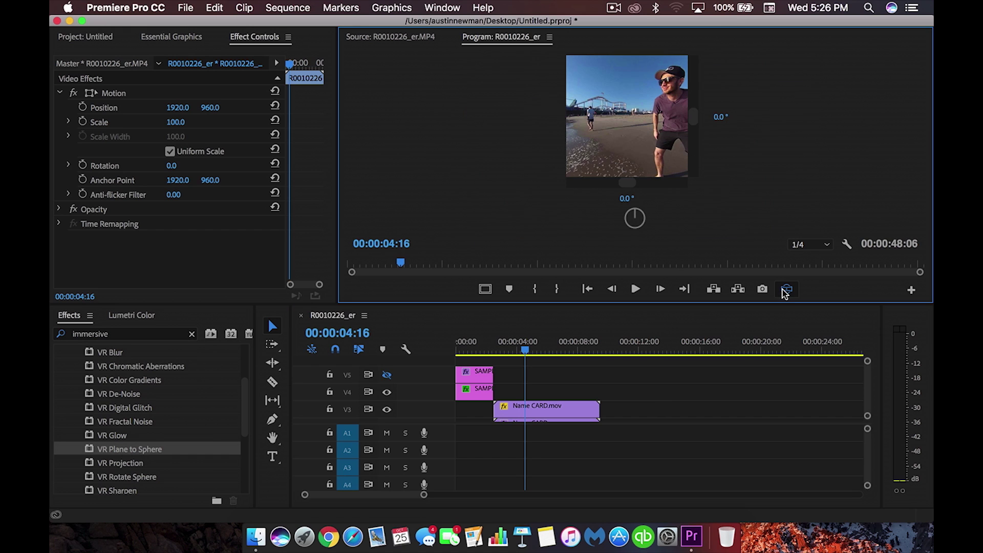
pyautogui.moveTo(627, 135); pyautogui.dragTo(589, 177)
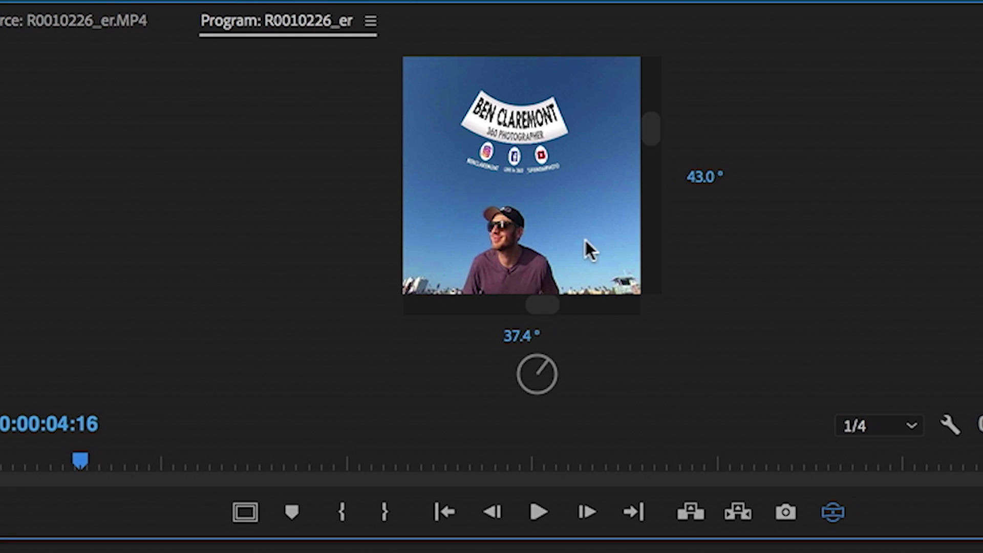
pyautogui.moveTo(584, 238); pyautogui.dragTo(591, 211)
pyautogui.press('space')
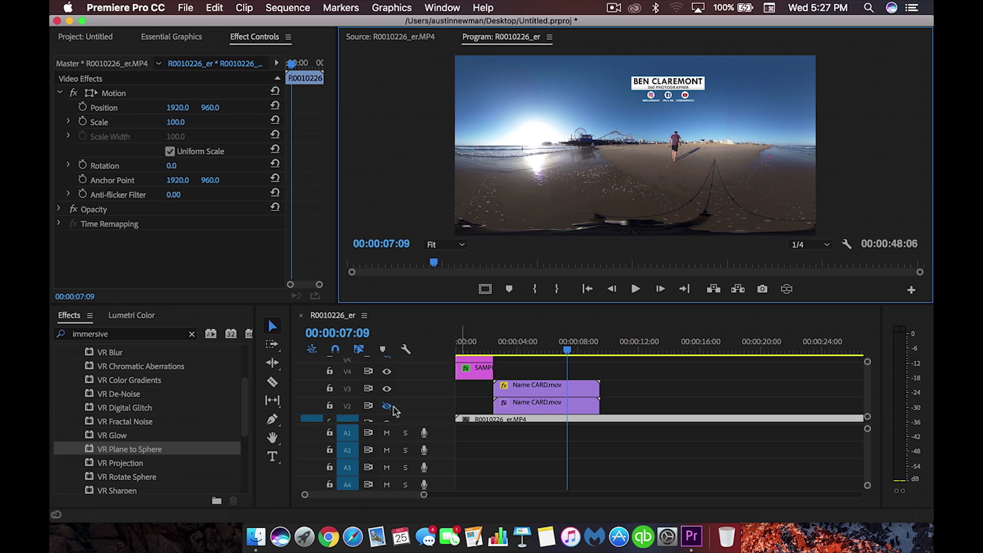
# Step: Swap V3's flat name card for V2's sphere-mapped copy, view it upward in 360, and replay
pyautogui.click(386, 388)
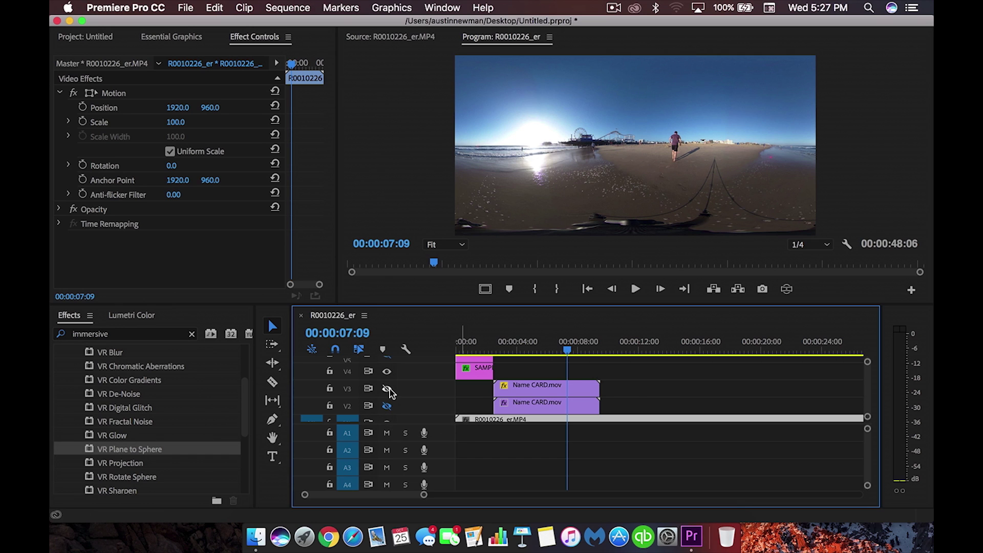
pyautogui.click(387, 405)
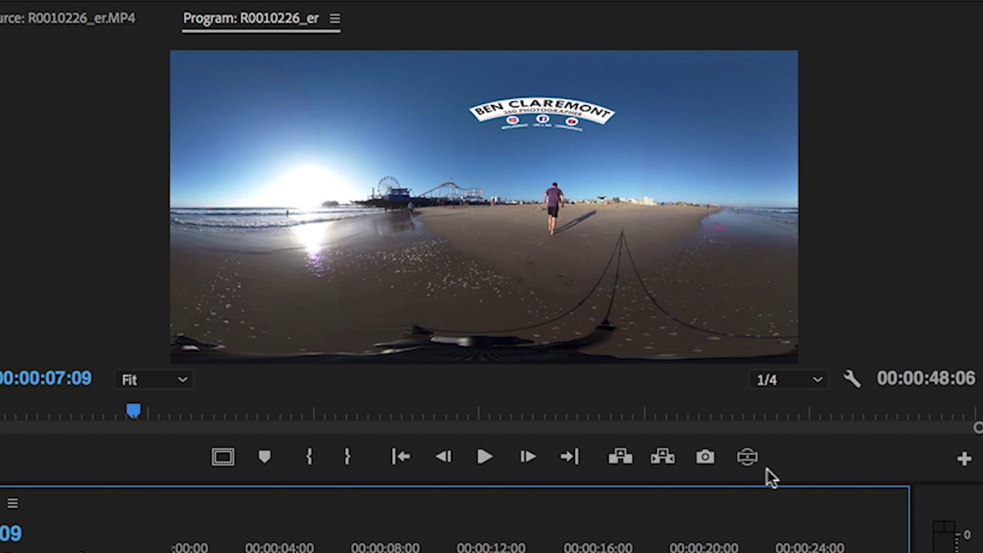
pyautogui.click(747, 457)
pyautogui.moveTo(487, 167); pyautogui.dragTo(466, 218)
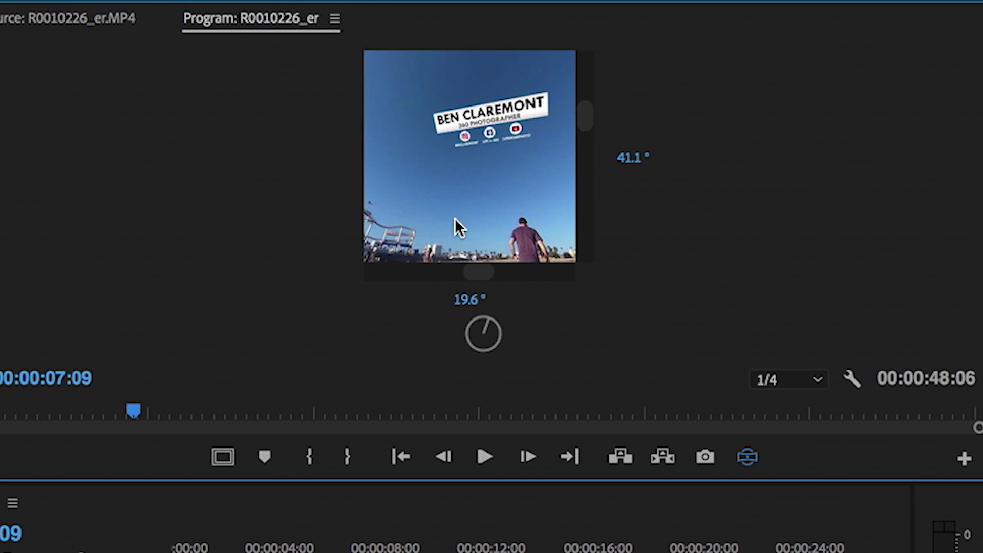
pyautogui.click(243, 537)
pyautogui.press('space')
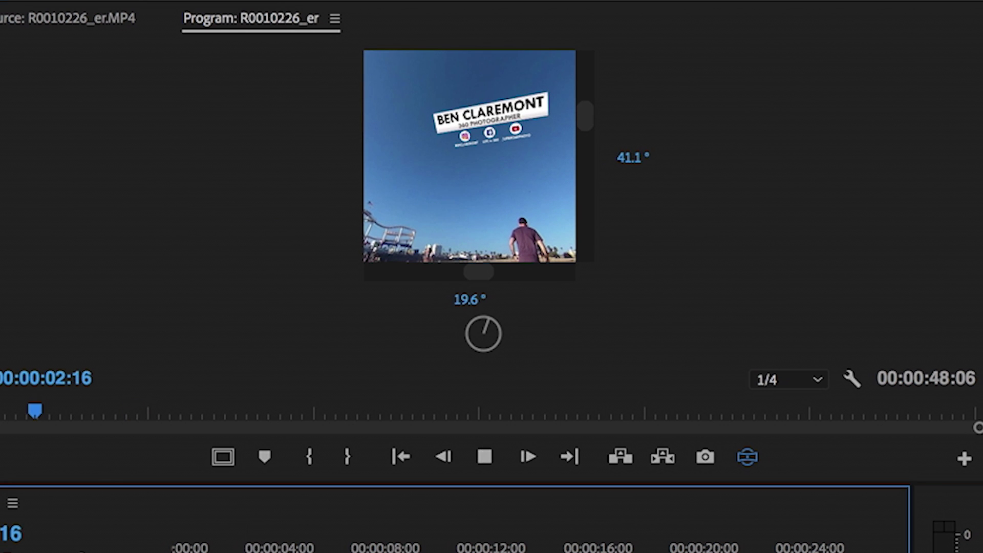